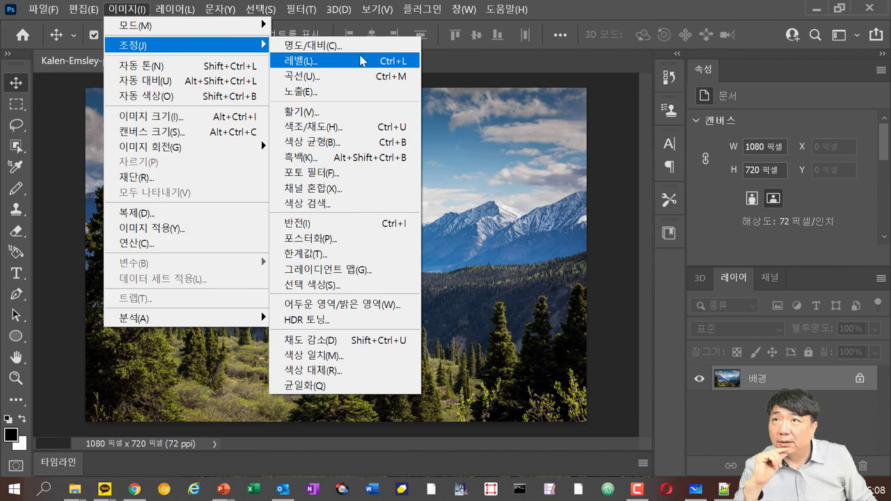
- Try the Threshold adjustment on the landscape photo at levels 128, 40 and 114, and discard it
left_click(343, 263)
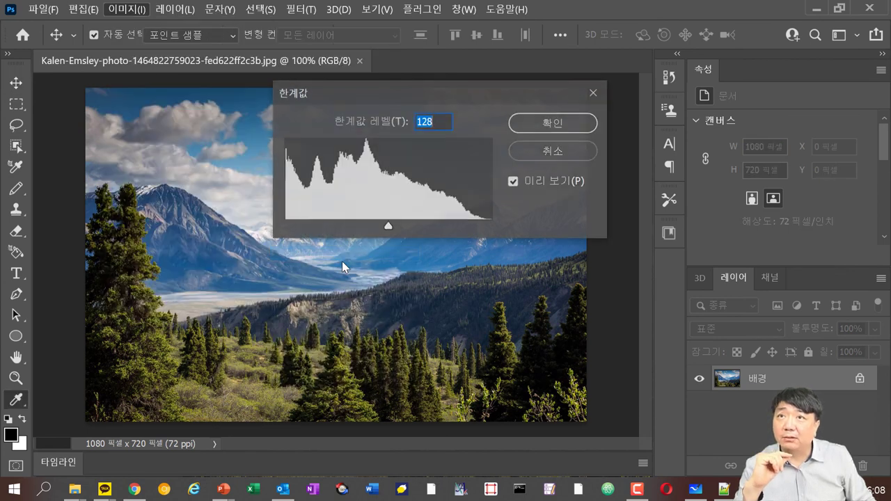
left_click_drag(421, 95, 688, 249)
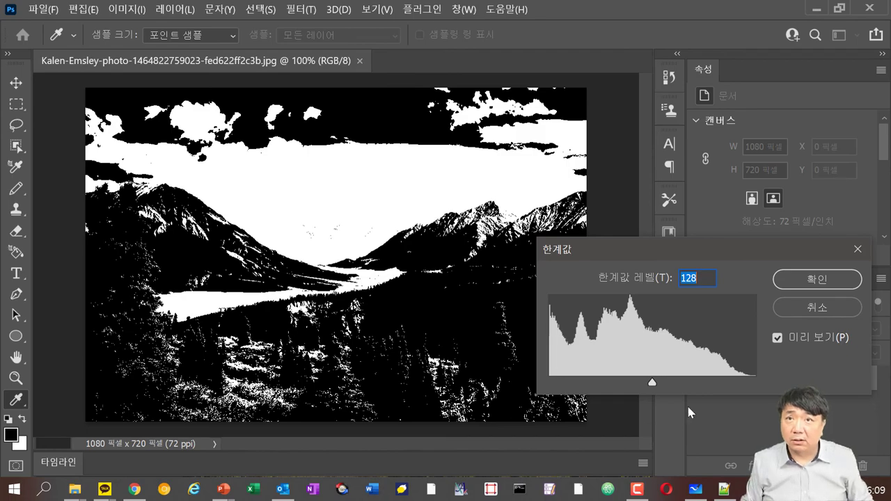
left_click_drag(650, 383, 582, 385)
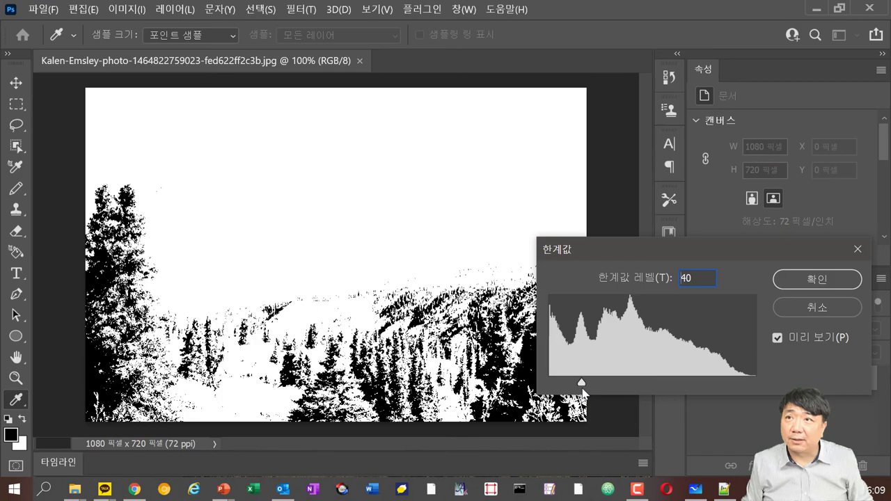
left_click_drag(583, 392, 640, 383)
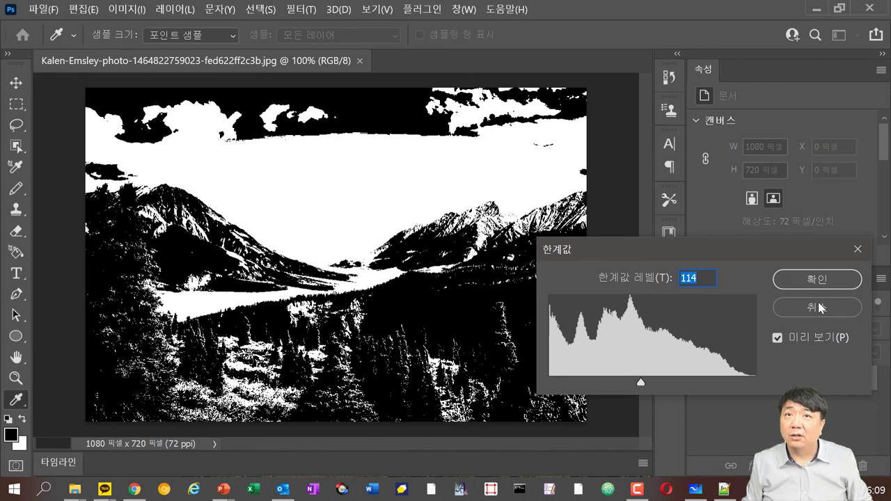
key("Escape")
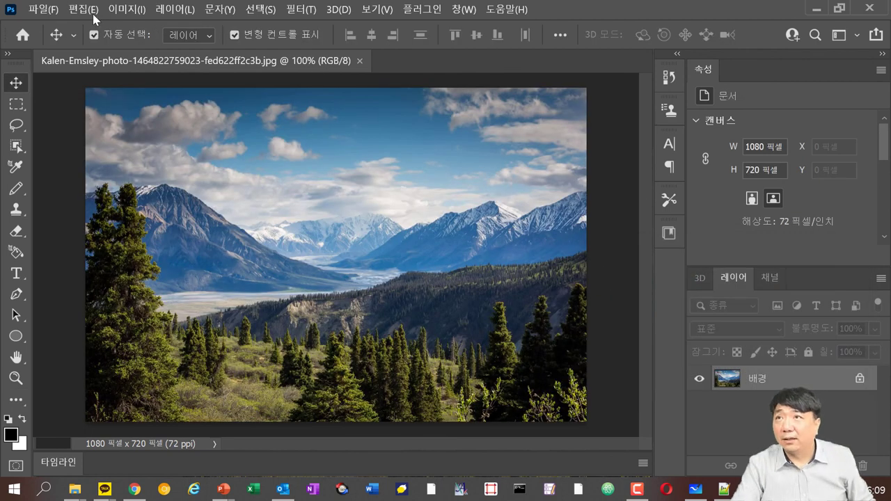
- Preview the Posterize adjustment on the landscape photo at 255, 130 and 2 levels
left_click(120, 11)
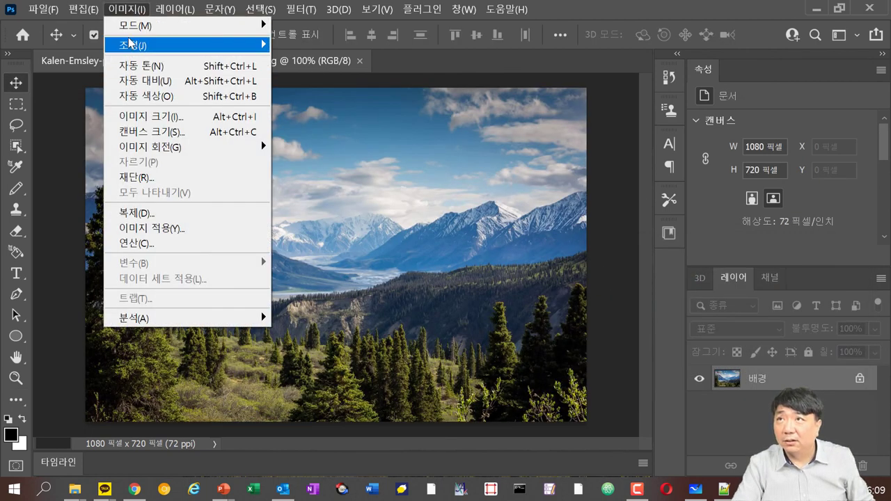
mouse_move(141, 28)
mouse_move(182, 46)
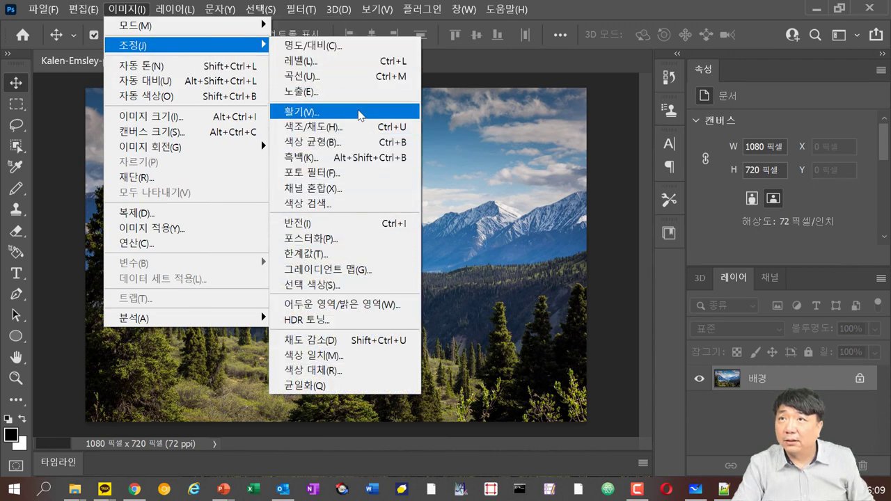
left_click(333, 238)
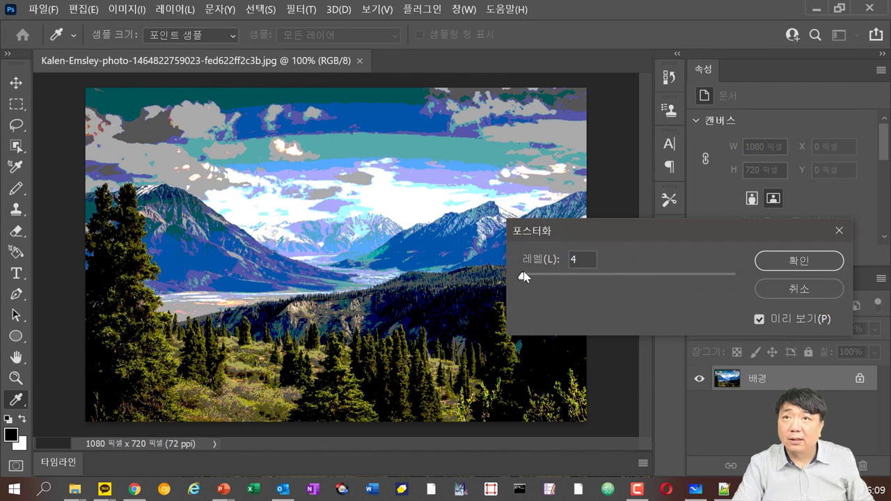
left_click_drag(523, 276, 781, 277)
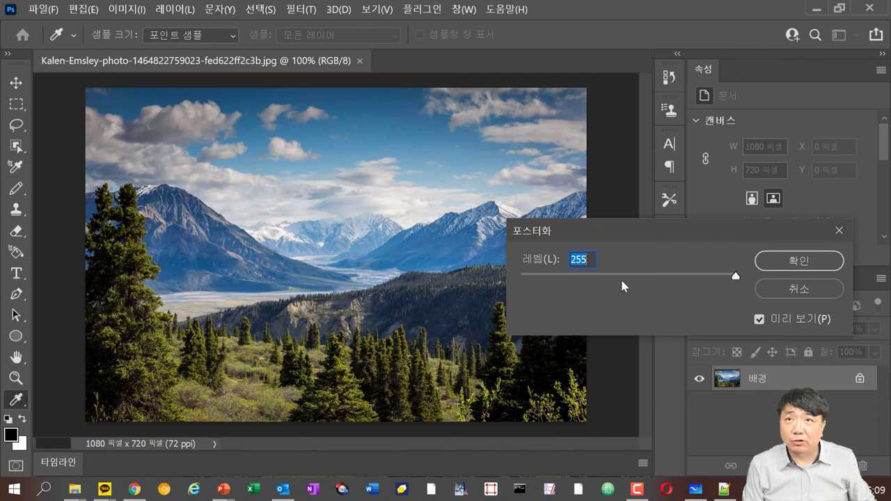
left_click_drag(620, 276, 629, 273)
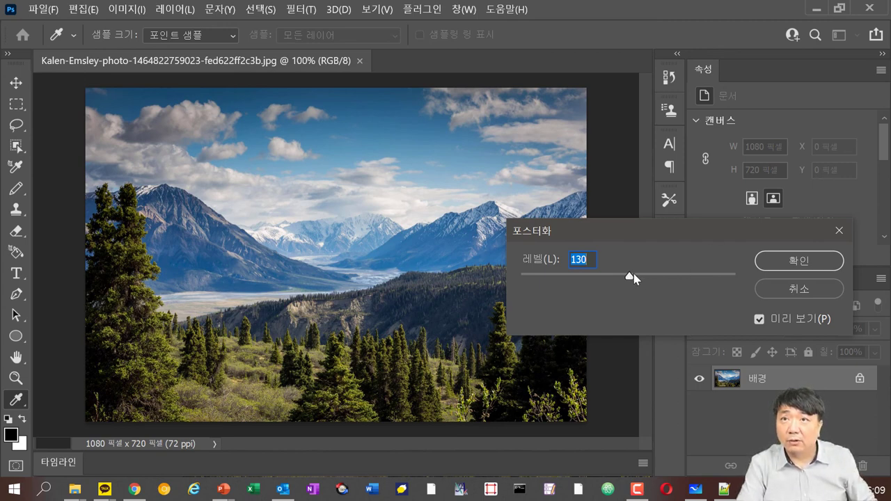
left_click_drag(630, 278, 473, 291)
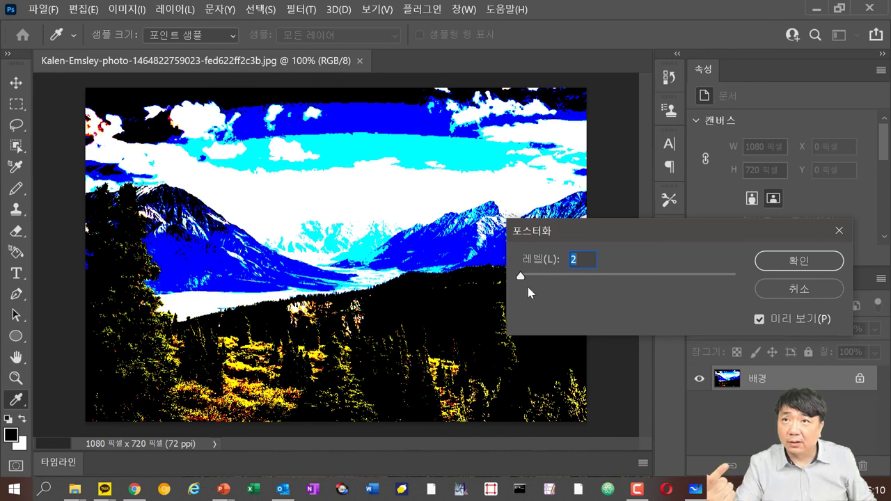
- Raise the Posterize level through 7 to 29 and apply it to the photo
mouse_move(521, 276)
left_mouse_down()
mouse_move(545, 279)
mouse_move(524, 278)
left_mouse_up()
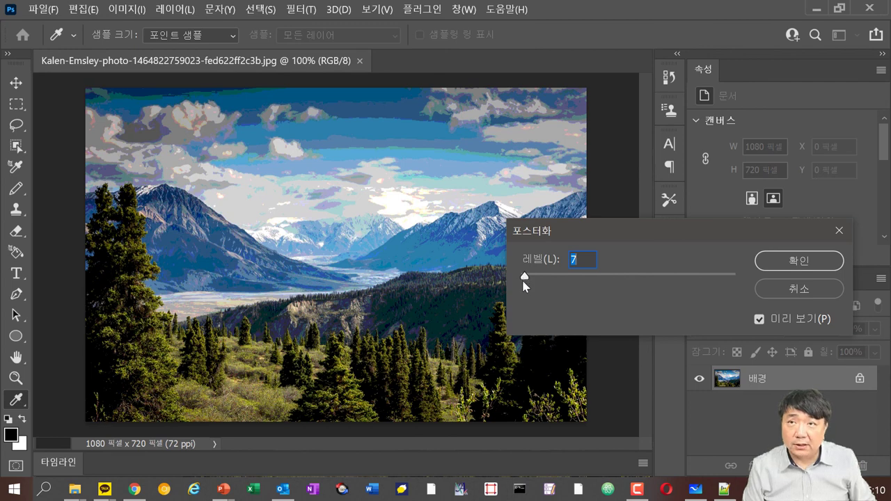
left_click_drag(525, 279, 543, 281)
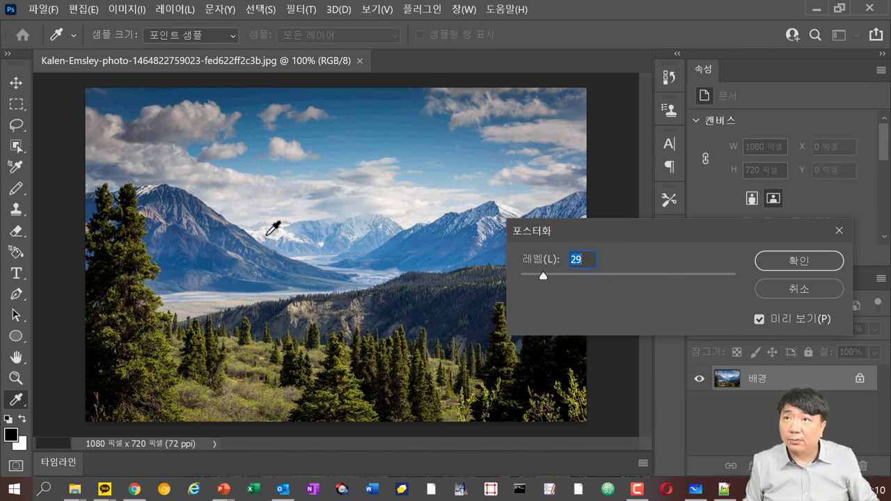
left_click(800, 261)
key("v")
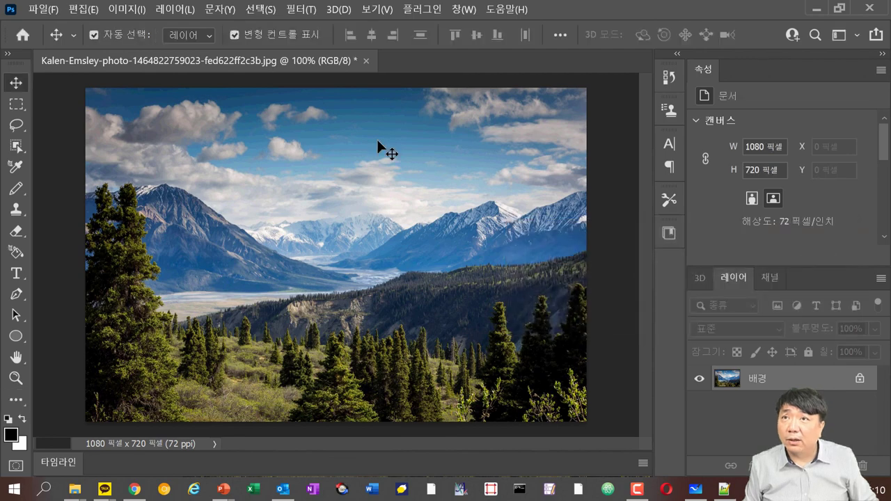
- Examine the color gradations of the posterized sky and clouds at 400% magnification
key("ctrl+plus")
key("ctrl+plus")
key("ctrl+plus")
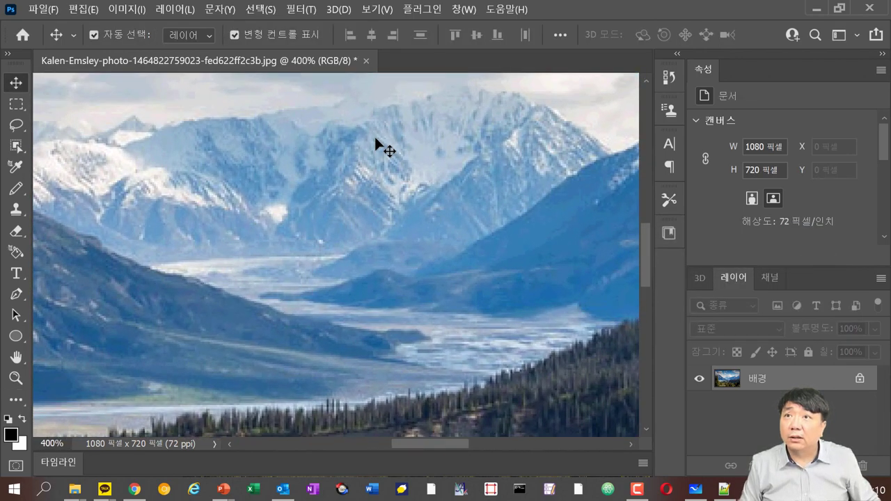
left_click_drag(378, 133, 377, 427)
scroll(418, 265, "up", 5)
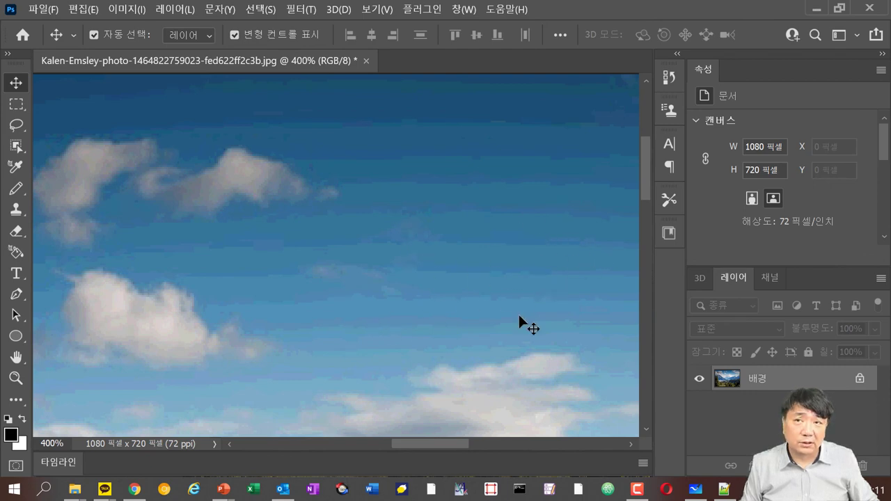
scroll(453, 320, "right", 2)
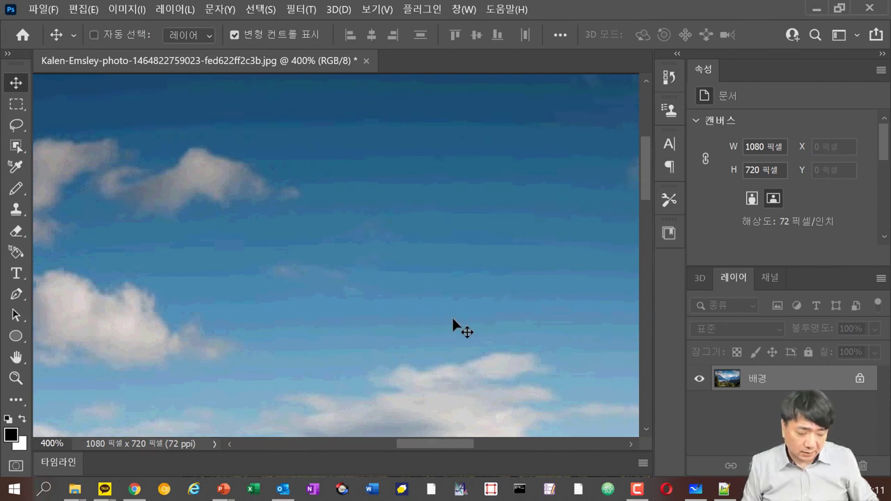
key("ctrl+minus")
key("ctrl+minus")
key("ctrl+minus")
key("ctrl+minus")
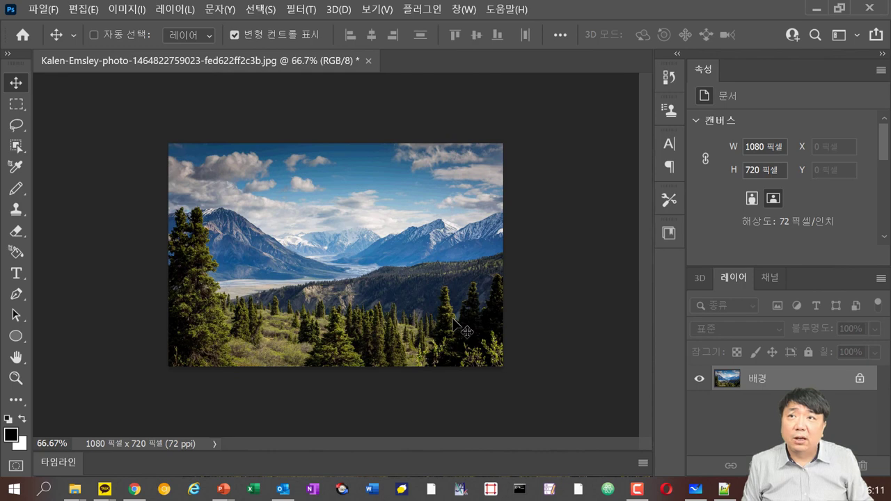
key("ctrl+plus")
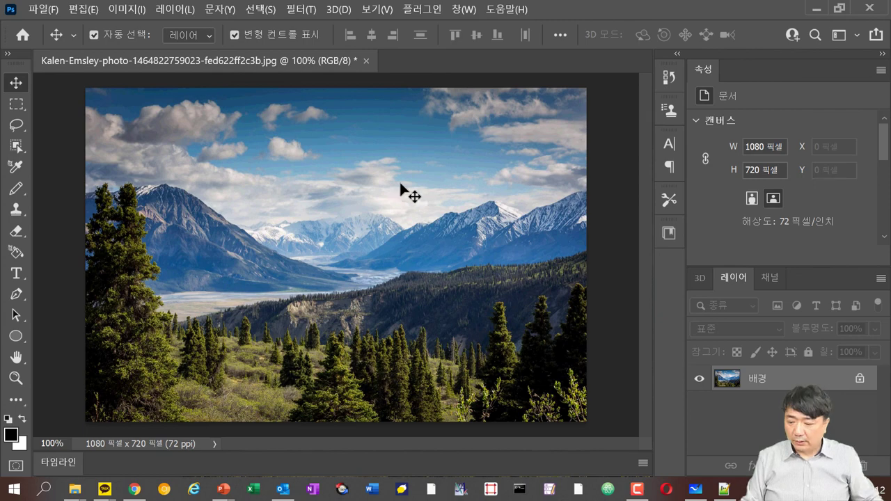
- Open the Curves adjustment to view the posterized photo's histogram, cancel it, and undo the Posterize adjustment
left_click(127, 13)
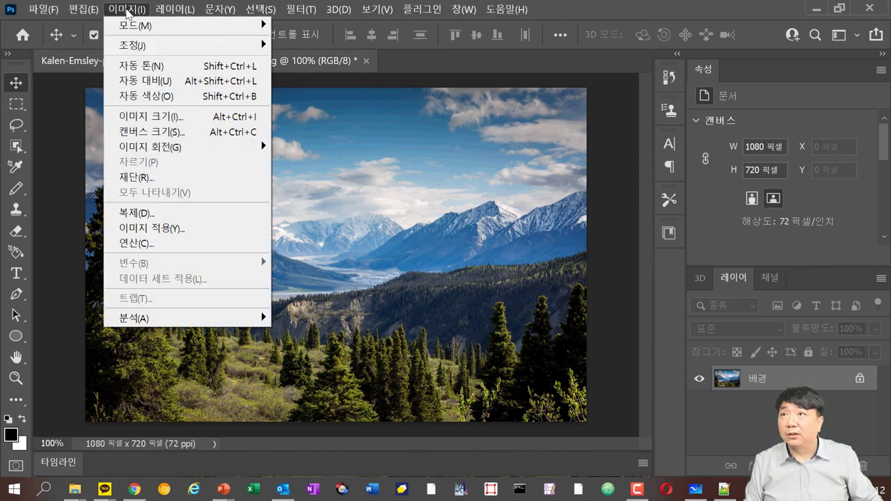
mouse_move(160, 51)
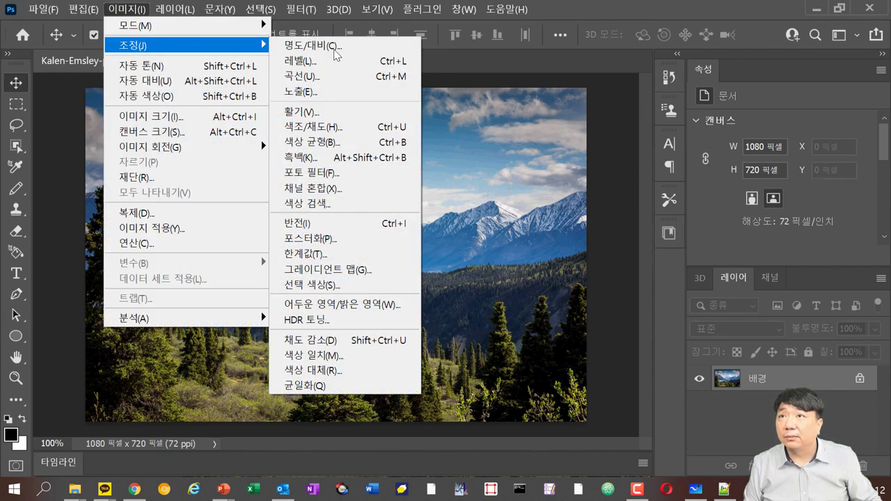
left_click(362, 75)
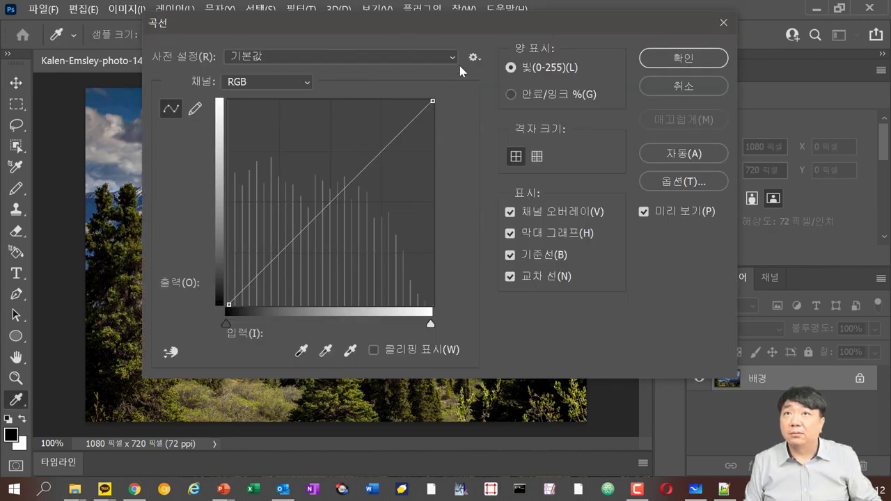
left_click_drag(478, 22, 506, 85)
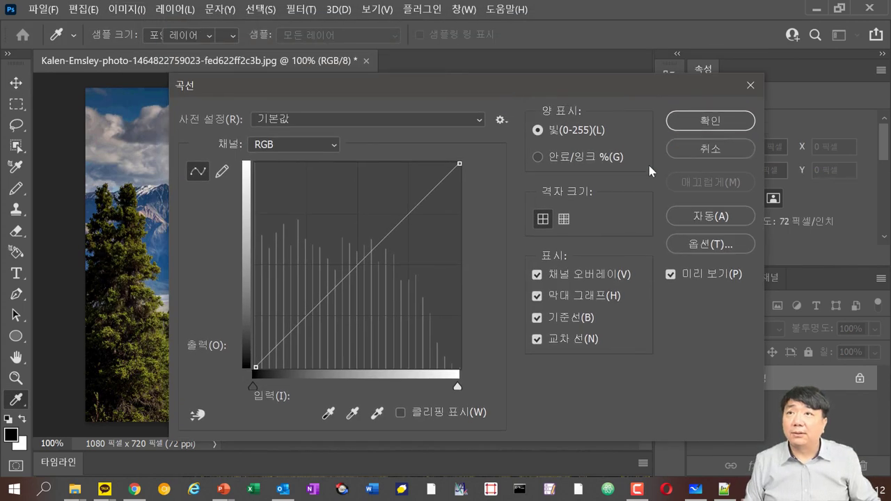
left_click(684, 153)
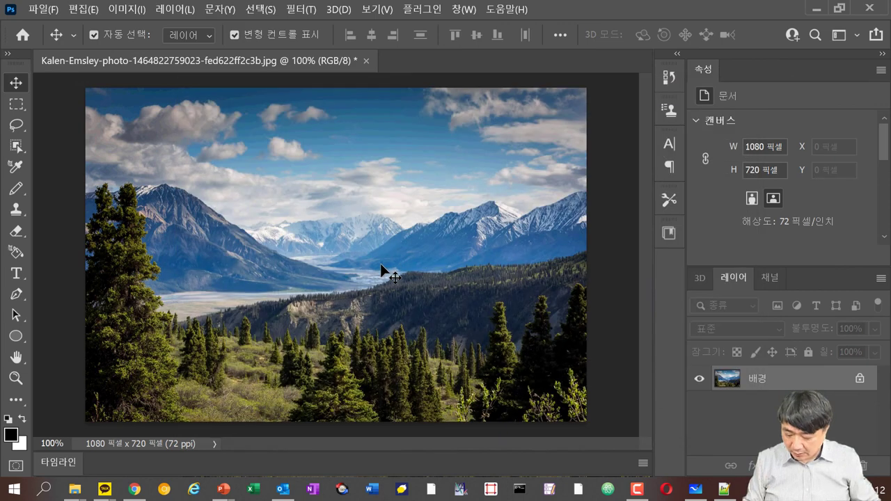
key("ctrl+z")
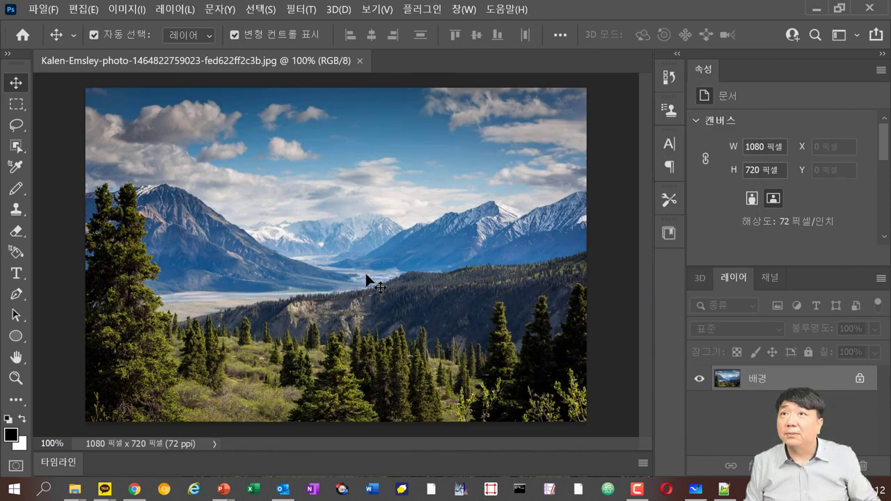
- Open the Curves adjustment beside the photo and set the RGB curve's white endpoint to input 252, output 255
left_click(128, 10)
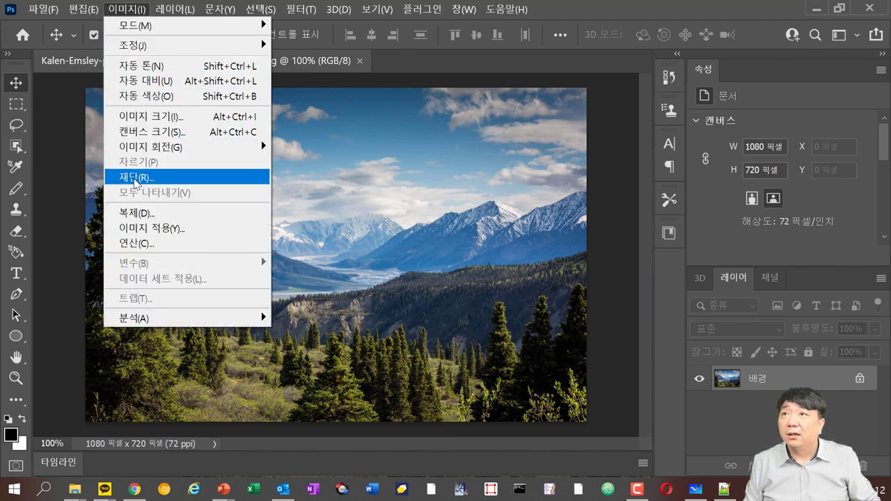
mouse_move(167, 47)
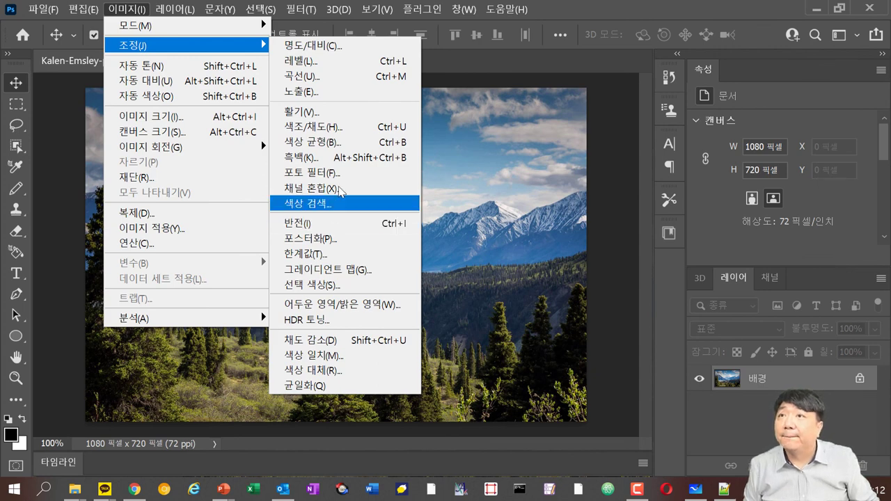
left_click(340, 78)
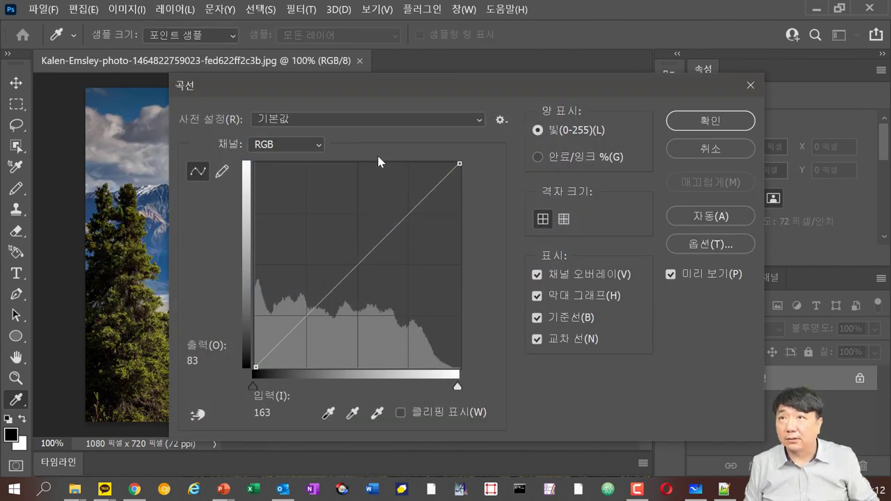
left_click_drag(296, 88, 546, 106)
left_click_drag(707, 182, 769, 188)
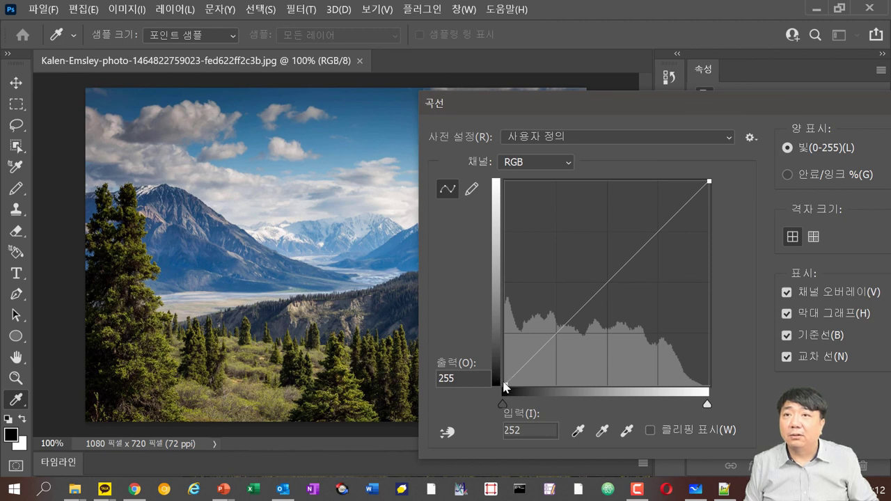
- Lift the RGB curve's black endpoint to output 136 at input 0 and select the white endpoint
left_click(505, 386)
left_click_drag(506, 387, 505, 275)
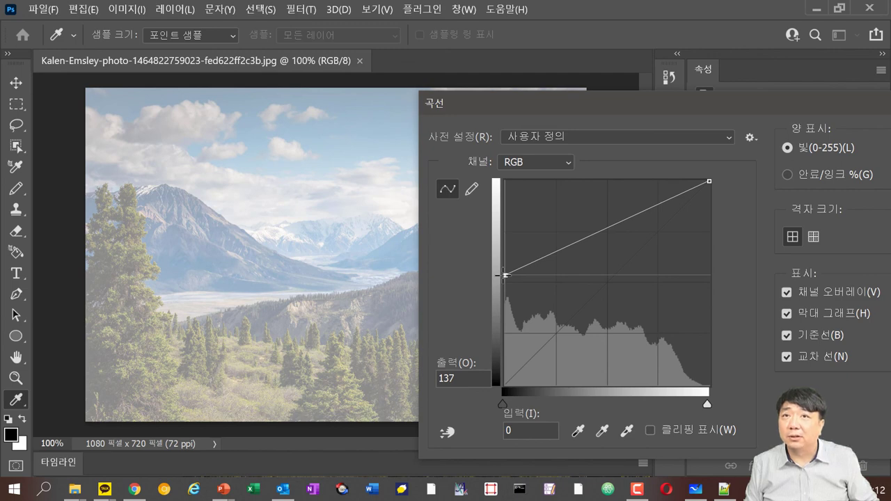
left_click_drag(503, 275, 505, 276)
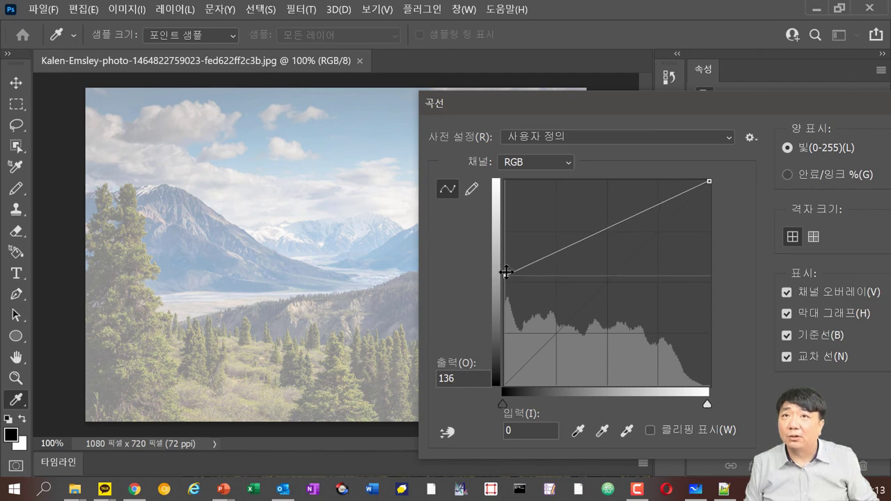
left_click(708, 182)
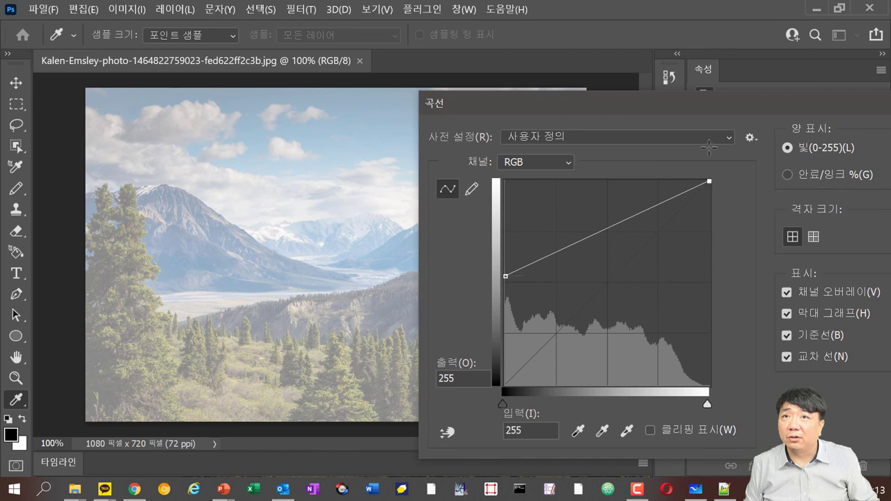
- Set the RGB curve's black endpoint to input 69, output 0, and its white endpoint to input 161, output 254
left_click_drag(508, 274, 564, 425)
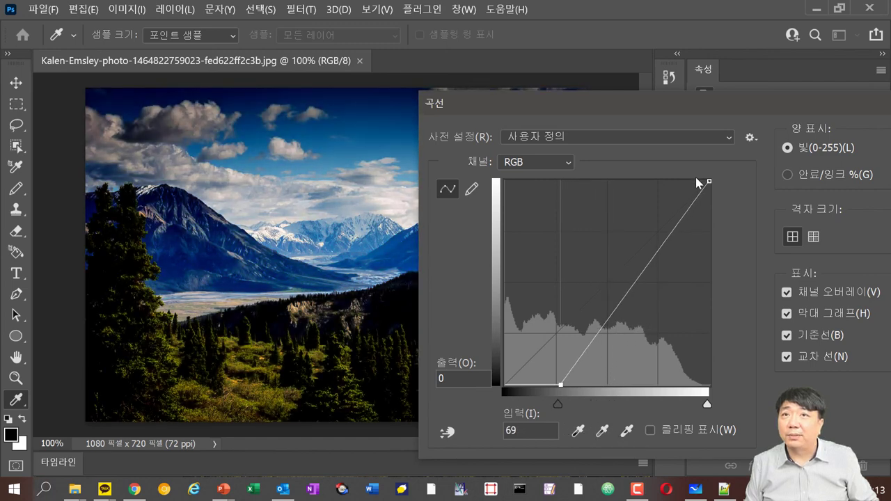
left_click_drag(712, 181, 633, 182)
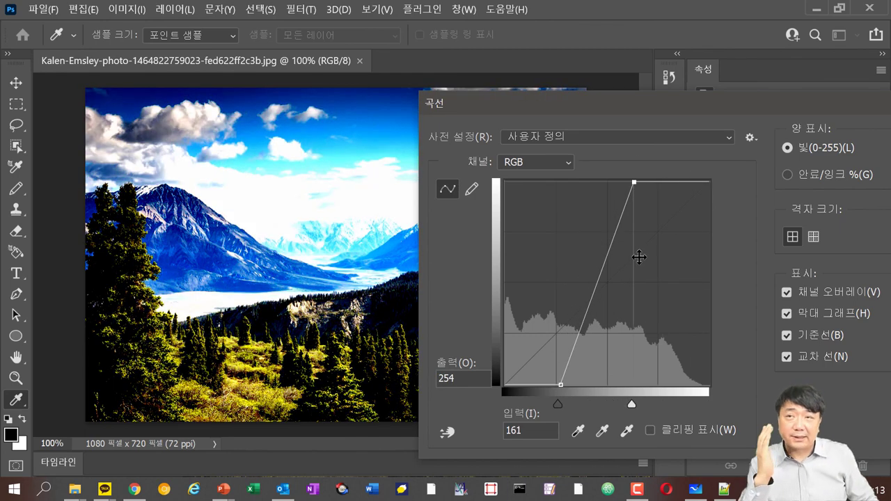